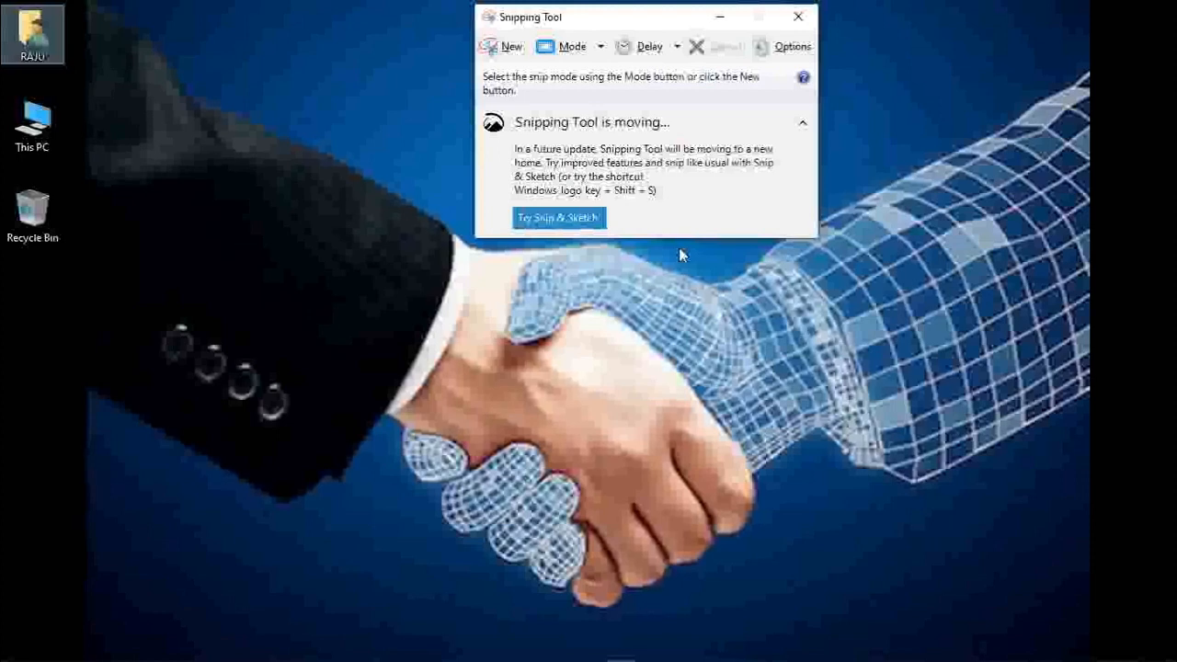
# - Switch to Paint and capture a freeform snip of the lighthouse with its rocky shore and trees
pyautogui.press('super+shift+s')
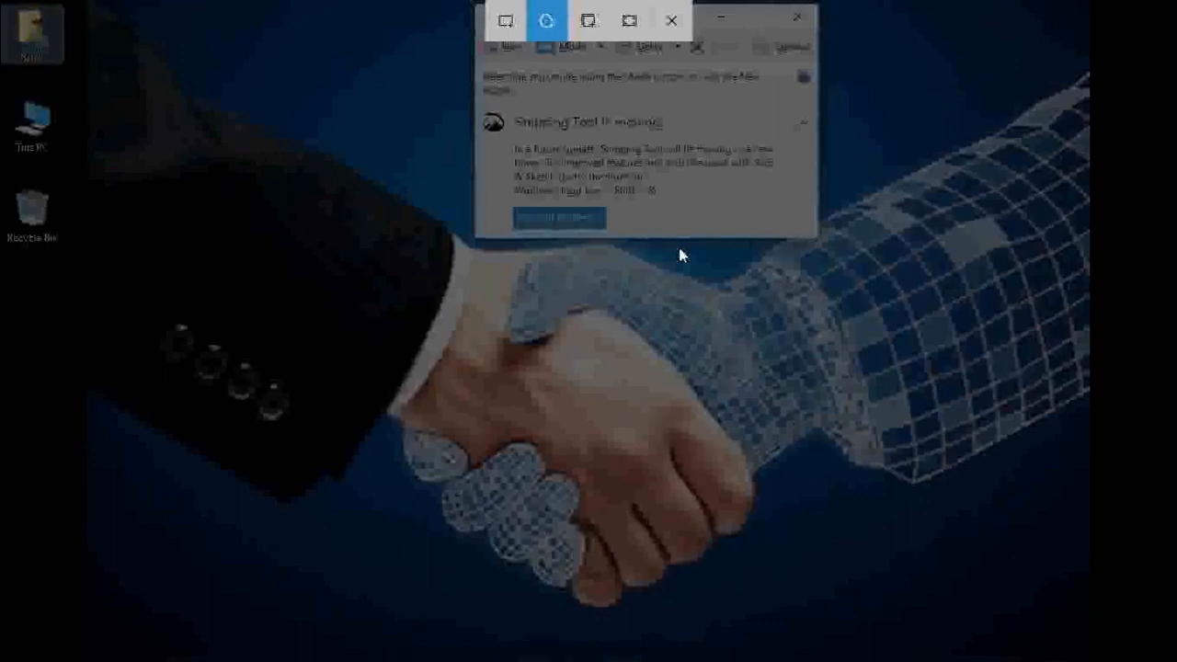
pyautogui.press('Escape')
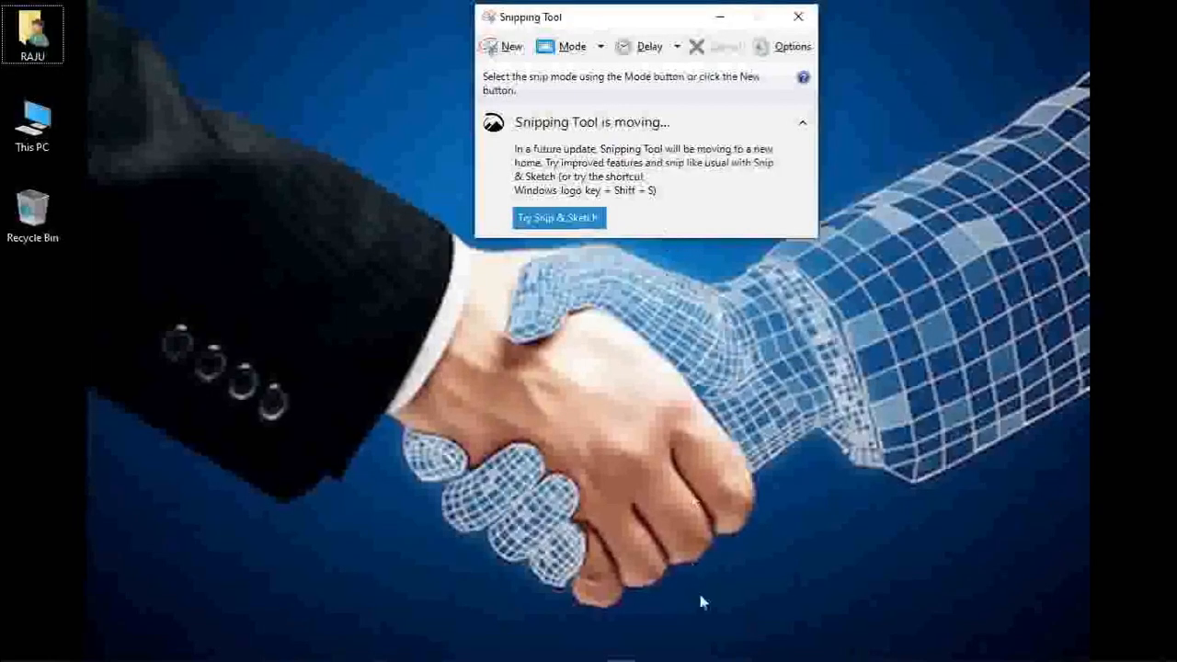
pyautogui.click(685, 650)
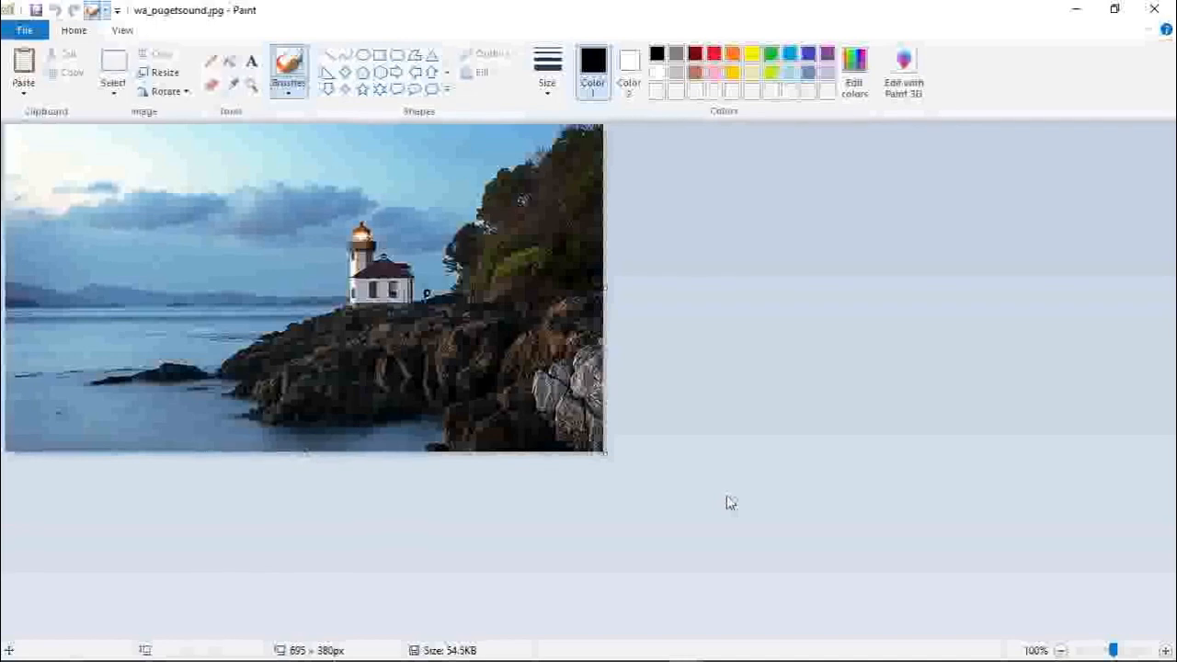
pyautogui.press('super+shift+s')
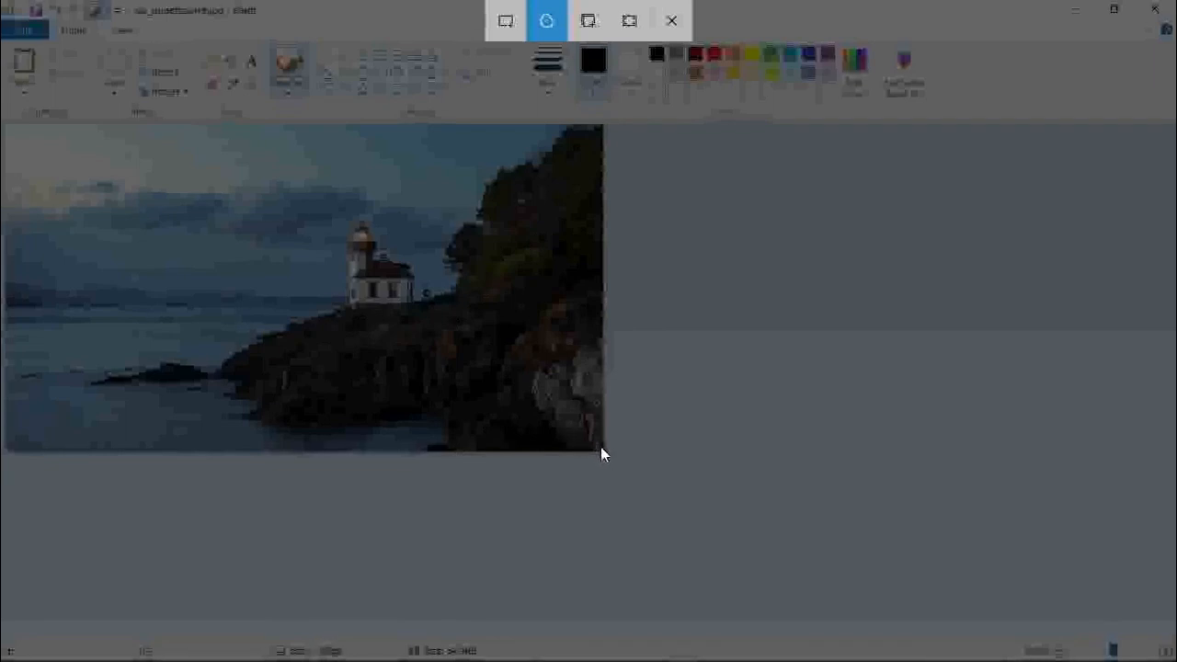
pyautogui.moveTo(603, 449)
pyautogui.mouseDown()
pyautogui.moveTo(444, 449)
pyautogui.moveTo(440, 421)
pyautogui.moveTo(414, 419)
pyautogui.moveTo(308, 431)
pyautogui.moveTo(261, 422)
pyautogui.moveTo(229, 397)
pyautogui.moveTo(221, 362)
pyautogui.moveTo(348, 314)
pyautogui.moveTo(348, 253)
pyautogui.moveTo(364, 222)
pyautogui.moveTo(426, 293)
pyautogui.moveTo(371, 237)
pyautogui.moveTo(391, 262)
pyautogui.moveTo(374, 266)
pyautogui.moveTo(390, 264)
pyautogui.moveTo(420, 302)
pyautogui.moveTo(451, 300)
pyautogui.moveTo(451, 245)
pyautogui.moveTo(477, 230)
pyautogui.moveTo(488, 191)
pyautogui.moveTo(600, 125)
pyautogui.moveTo(614, 316)
pyautogui.moveTo(604, 460)
pyautogui.mouseUp()
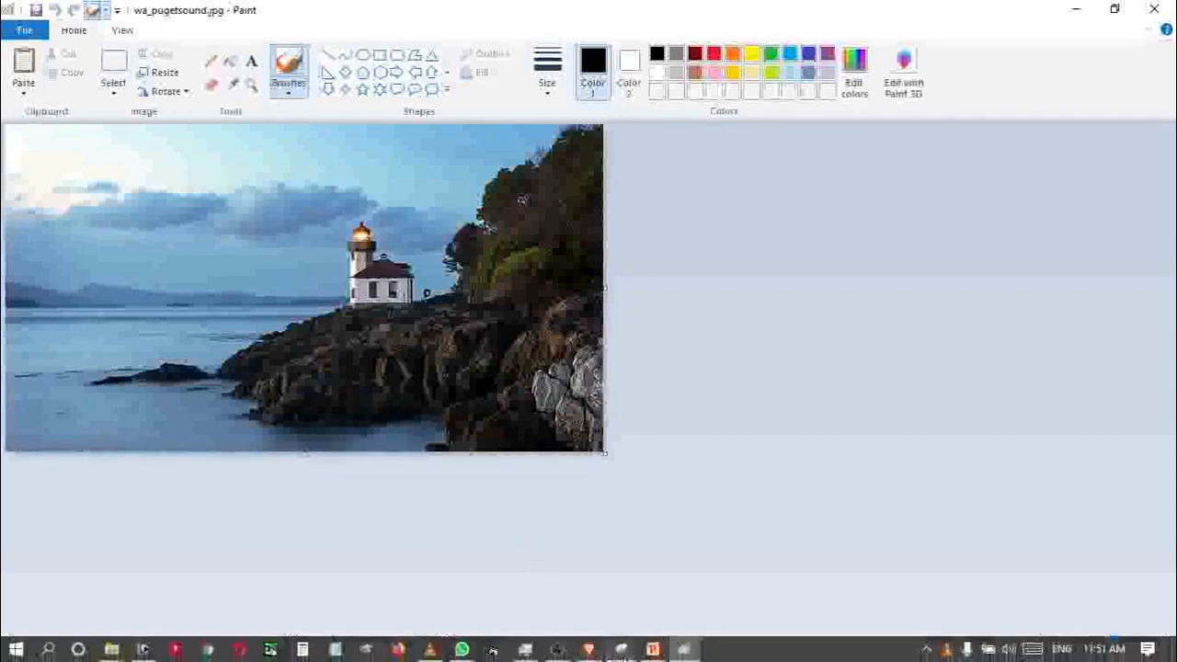
# - Switch to PowerPoint, paste the lighthouse snip onto slide 2 and position it at the slide's lower right edge over the water
pyautogui.click(653, 650)
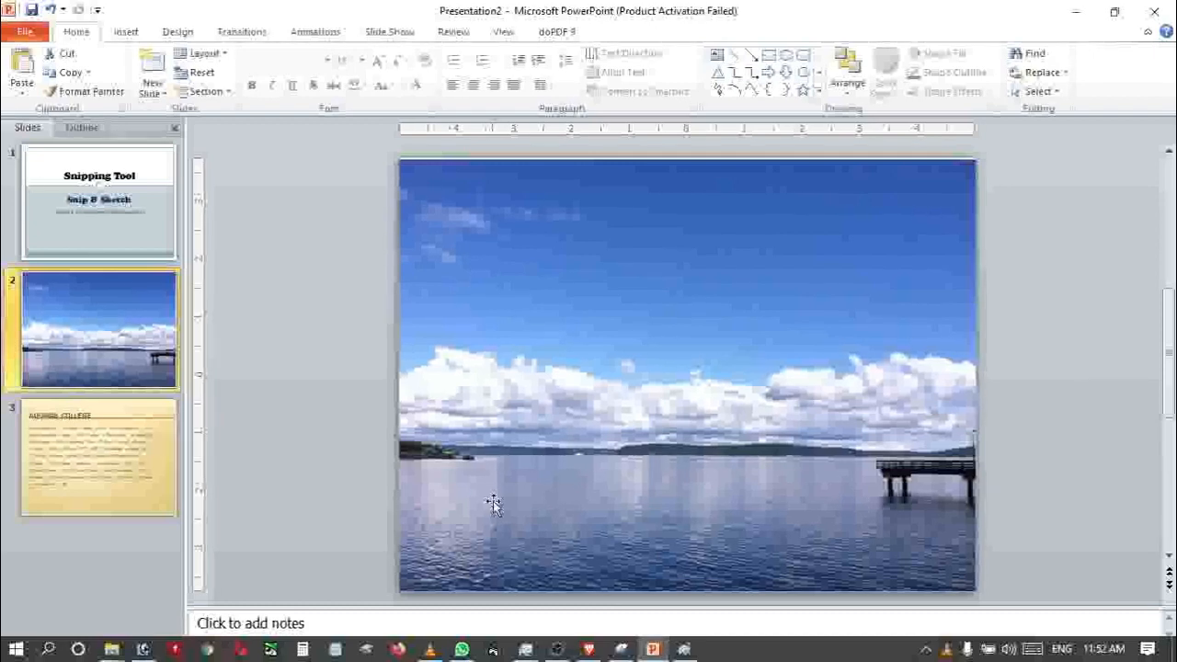
pyautogui.click(22, 66)
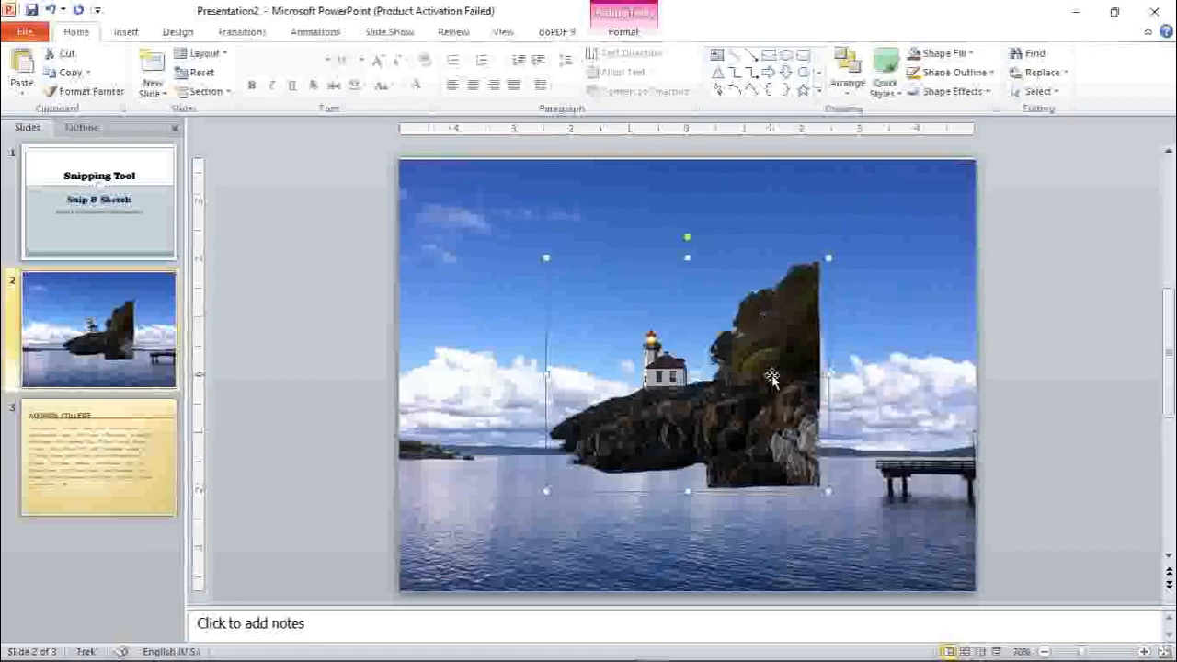
pyautogui.moveTo(772, 377); pyautogui.dragTo(933, 466)
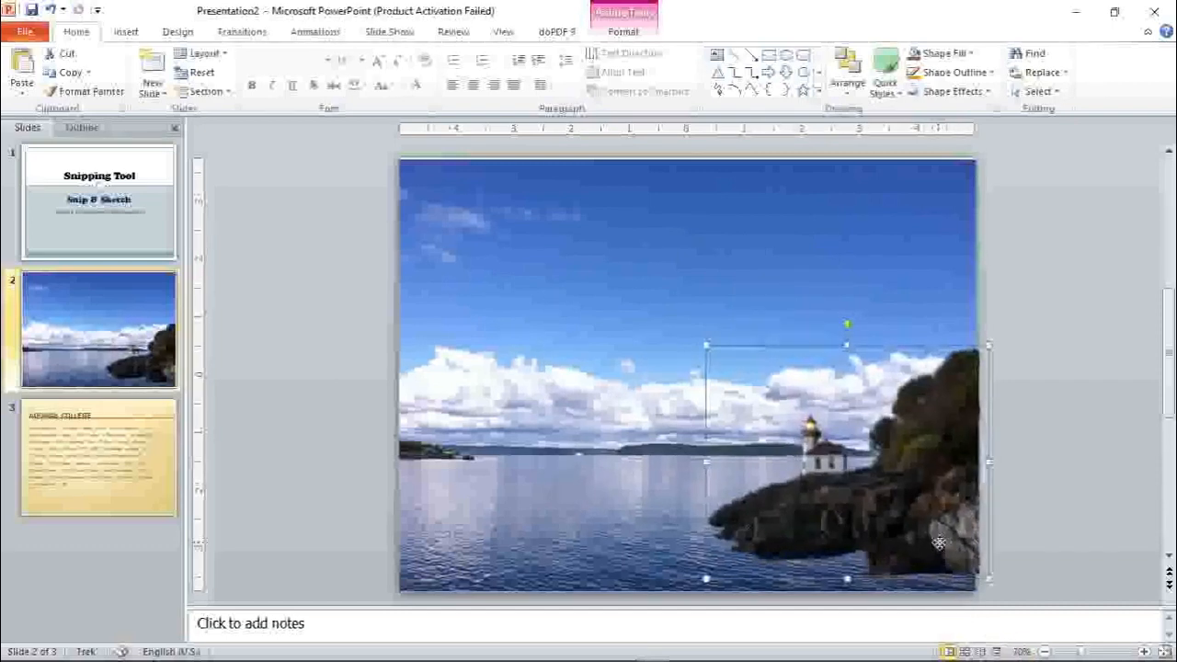
pyautogui.moveTo(939, 543); pyautogui.dragTo(937, 533)
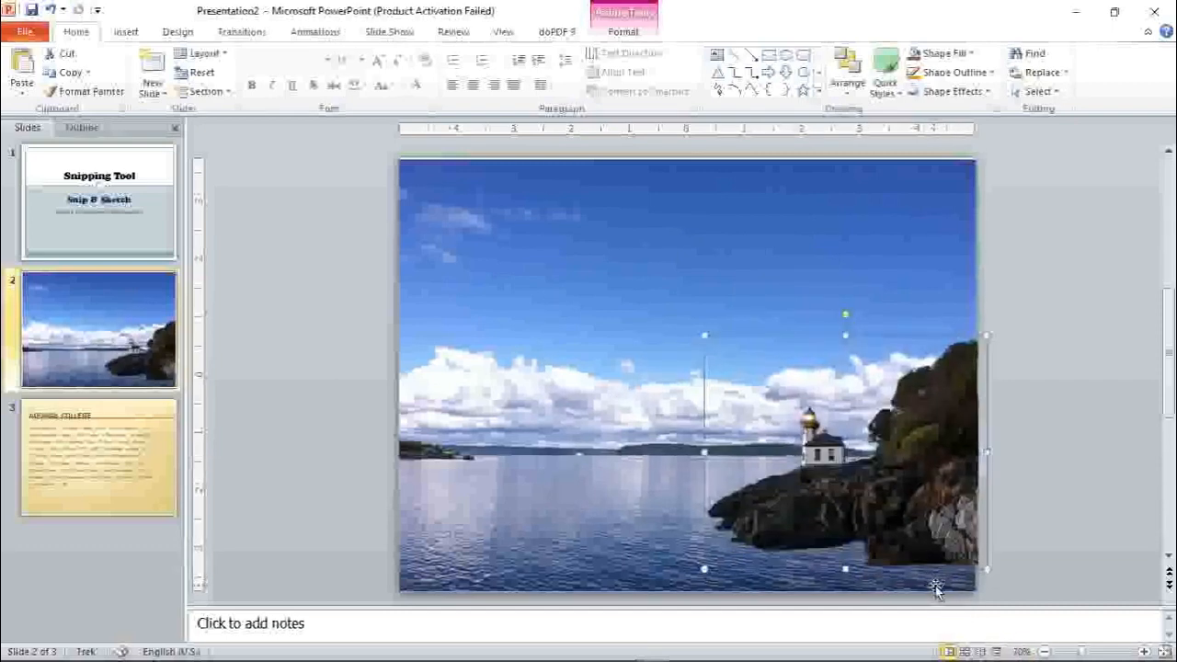
# - Enlarge the lighthouse cutout slightly from its lower left corner, shift it up a little and deselect it
pyautogui.moveTo(703, 565); pyautogui.dragTo(672, 596)
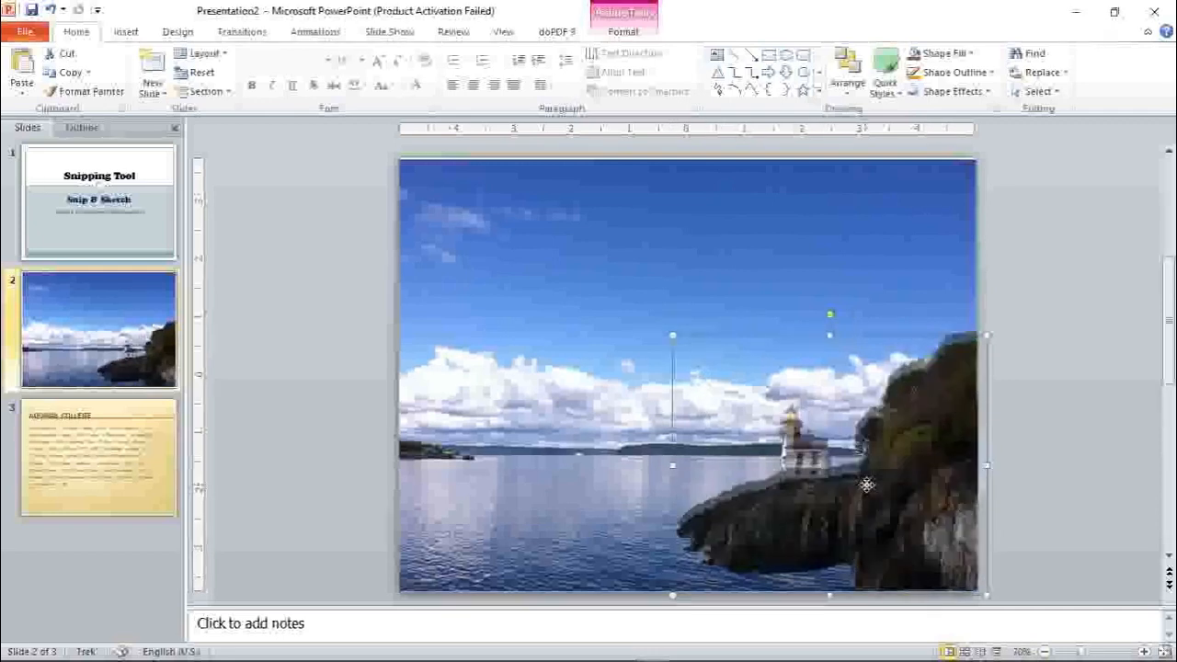
pyautogui.moveTo(866, 485); pyautogui.dragTo(868, 471)
pyautogui.moveTo(914, 649)
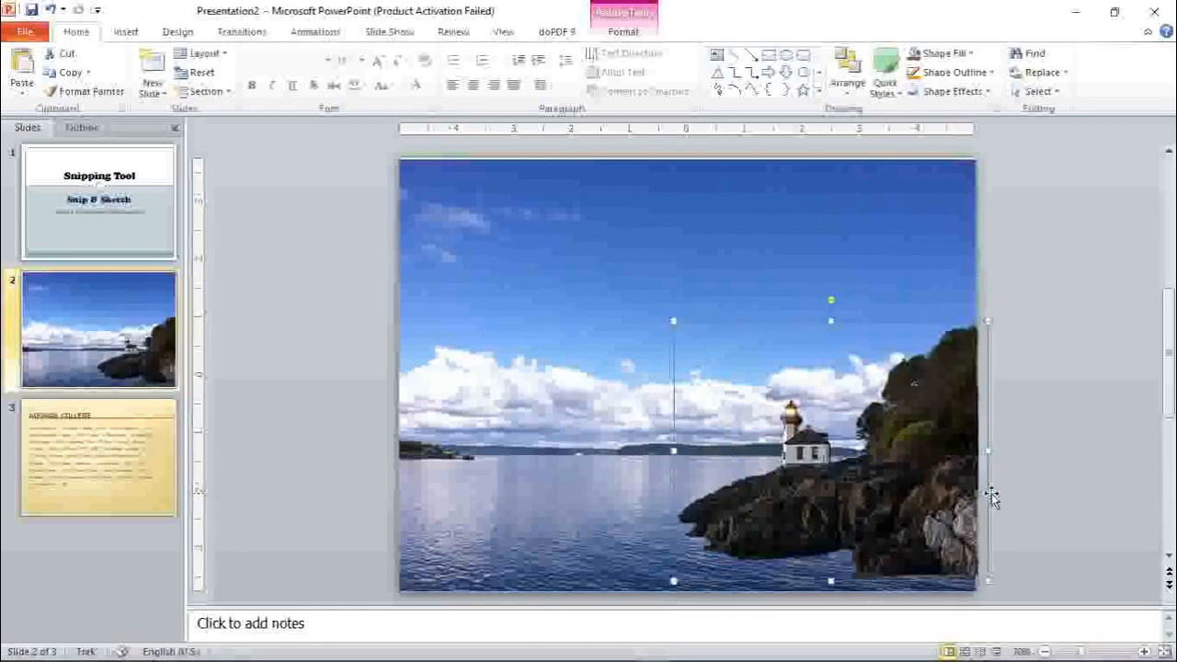
pyautogui.click(1150, 393)
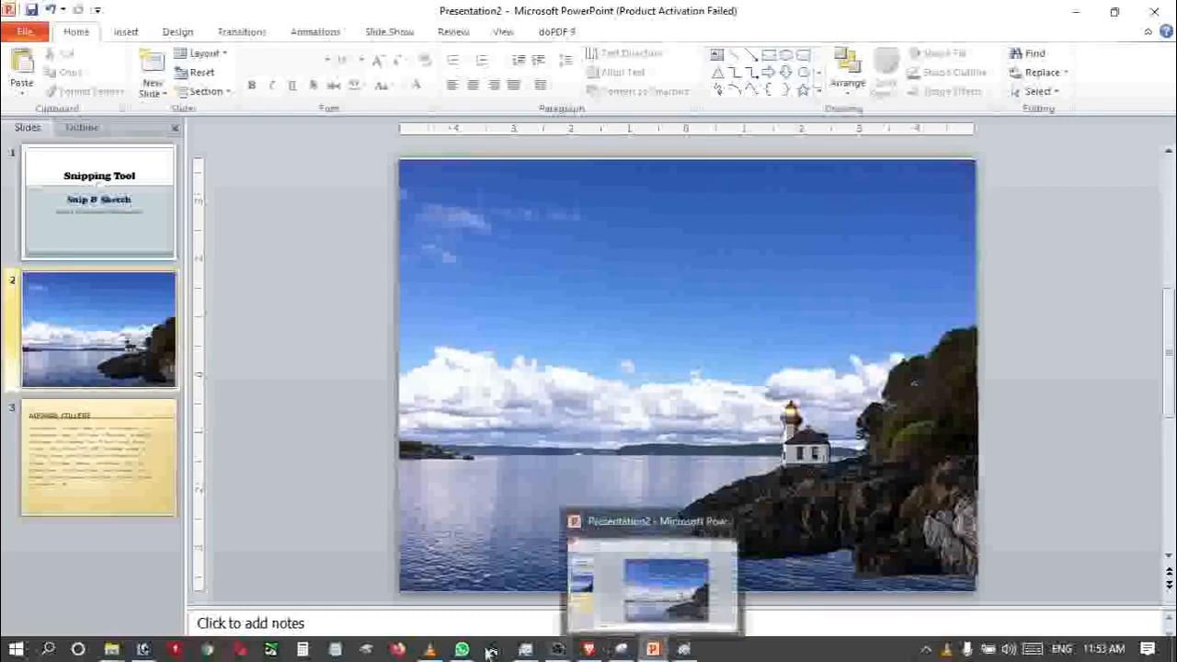
# - Paste the lighthouse snip onto the Aquinas College slide and place it in the slide's lower right corner
pyautogui.click(124, 479)
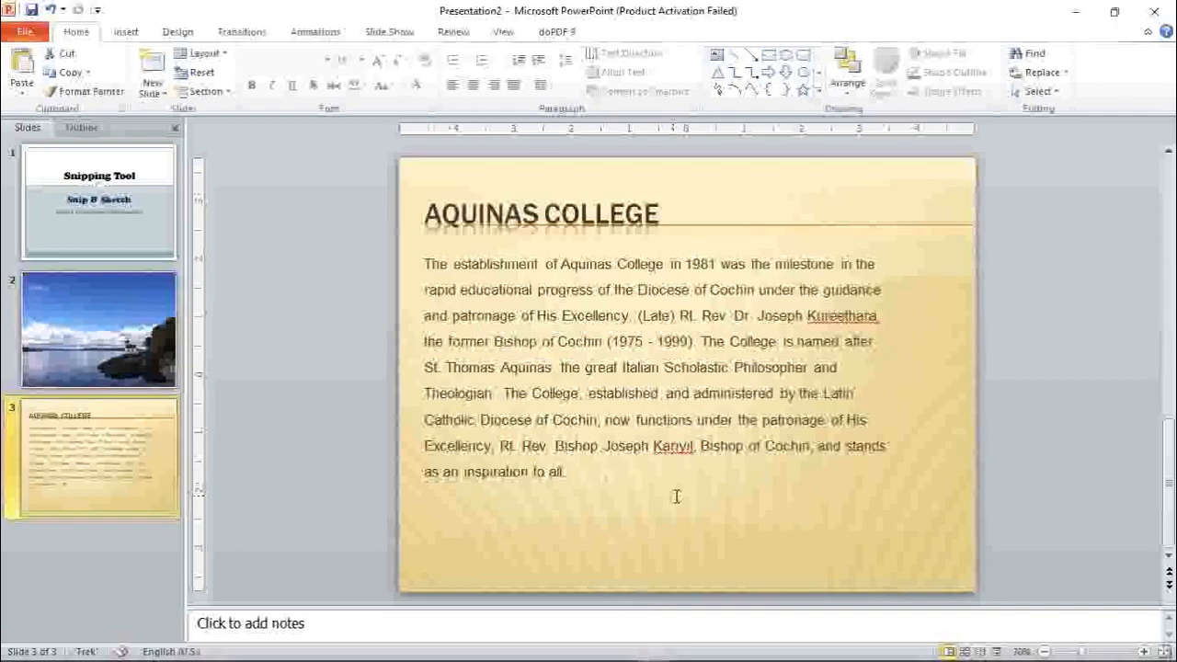
pyautogui.click(25, 69)
pyautogui.moveTo(707, 420); pyautogui.dragTo(877, 543)
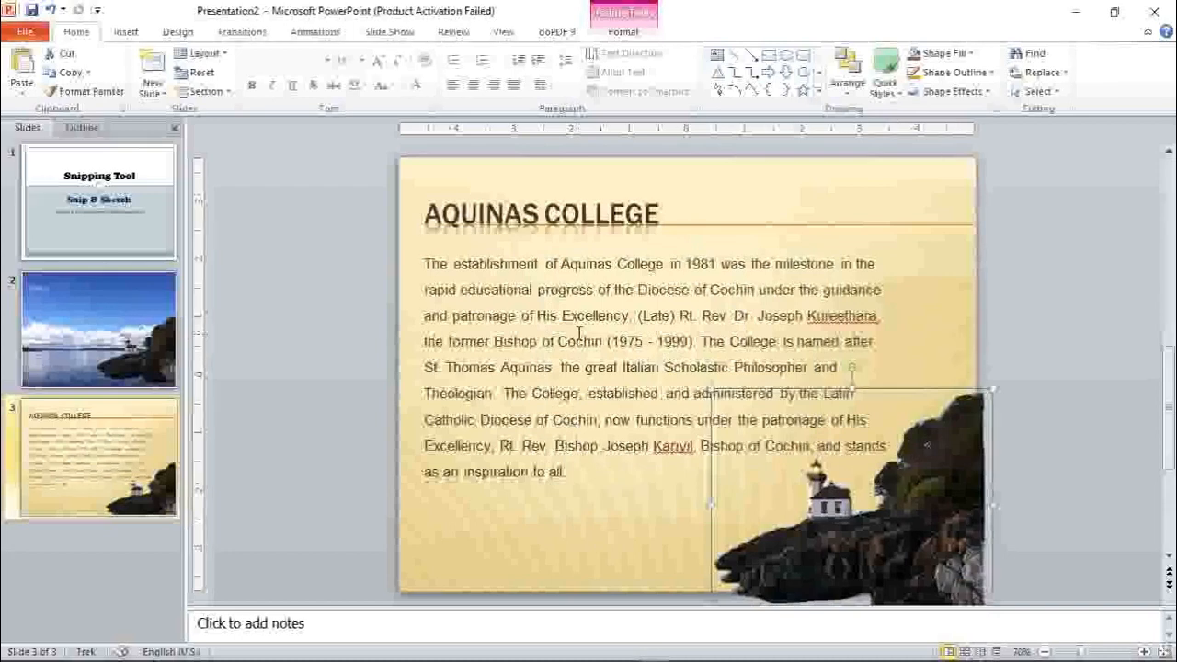
pyautogui.click(511, 260)
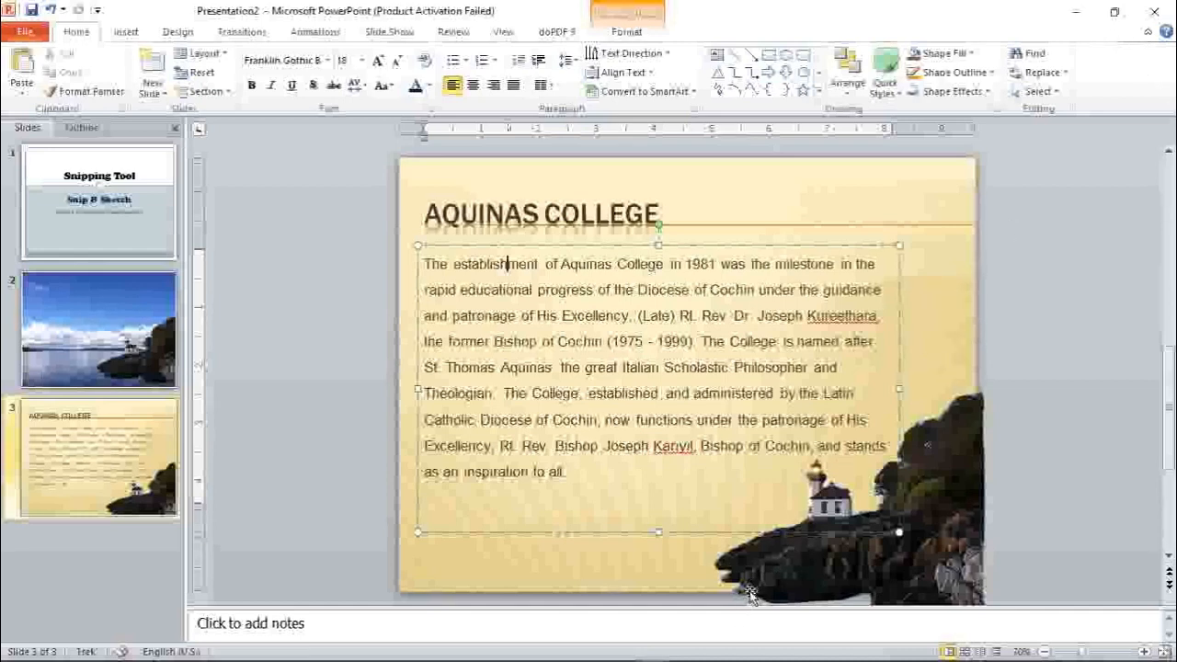
# - Switch to the Aquinas College website in the browser and capture a freeform snip of the round college logo
pyautogui.moveTo(717, 657)
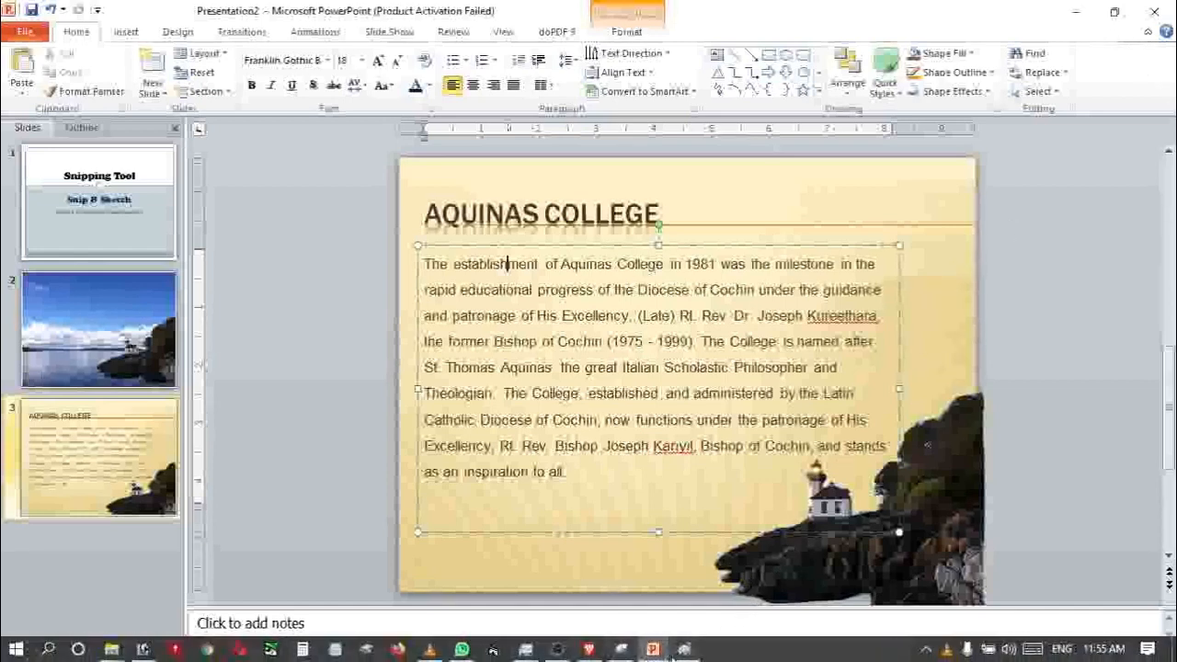
pyautogui.click(589, 649)
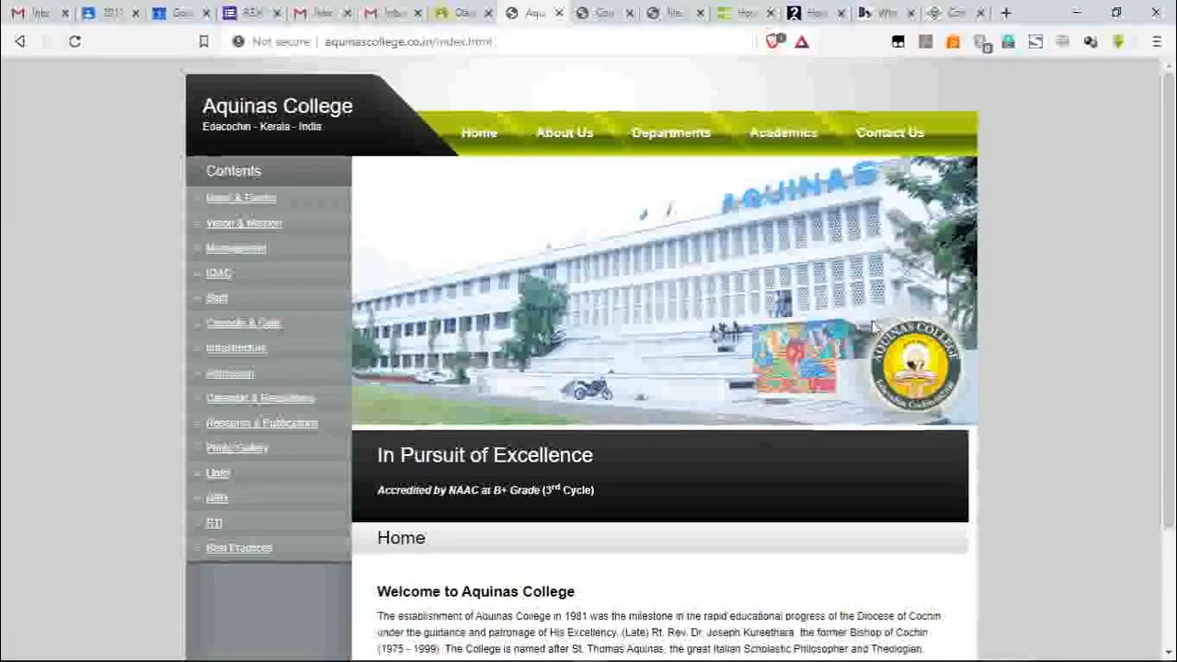
pyautogui.moveTo(718, 155)
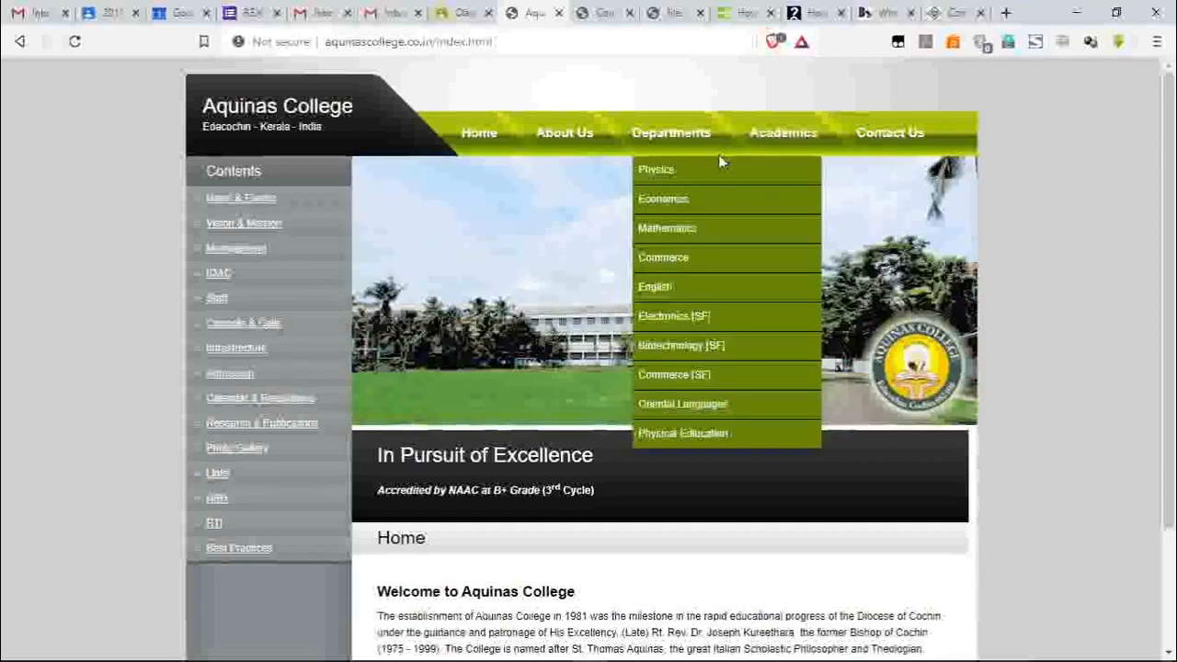
pyautogui.press('super+shift+s')
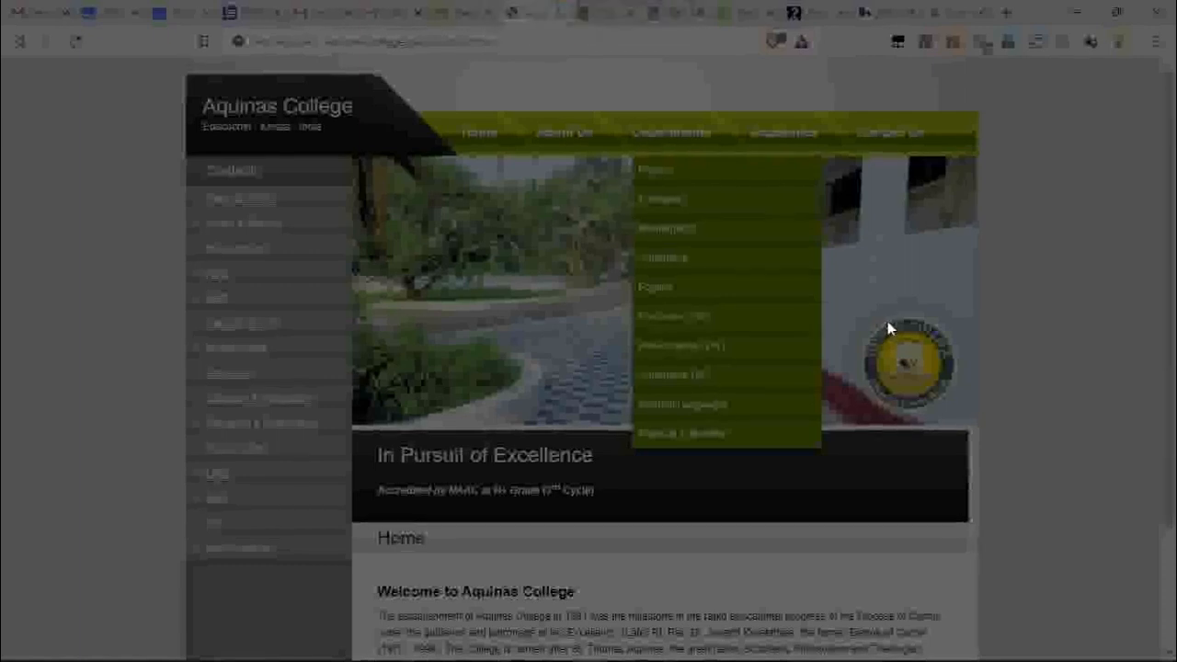
pyautogui.moveTo(888, 322)
pyautogui.mouseDown()
pyautogui.moveTo(951, 340)
pyautogui.moveTo(956, 367)
pyautogui.moveTo(920, 420)
pyautogui.moveTo(889, 415)
pyautogui.moveTo(856, 363)
pyautogui.moveTo(863, 336)
pyautogui.moveTo(906, 322)
pyautogui.mouseUp()
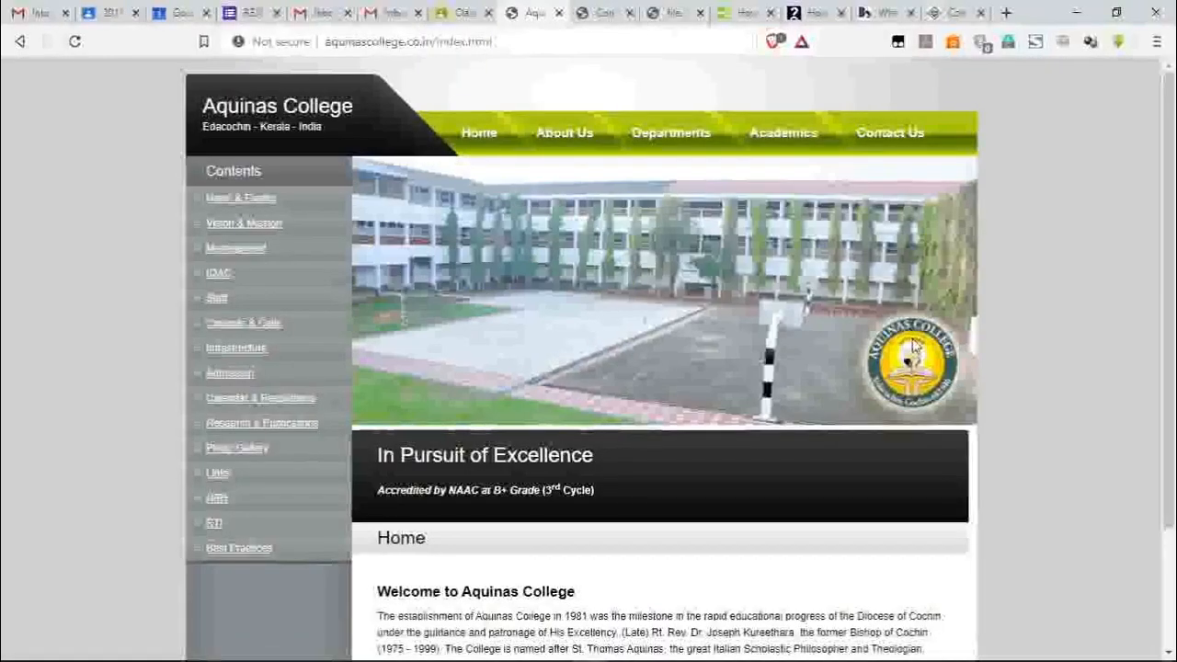
# - Switch to PowerPoint, paste the logo snip onto slide 3 and place it to the right of the Aquinas College title
pyautogui.moveTo(493, 650)
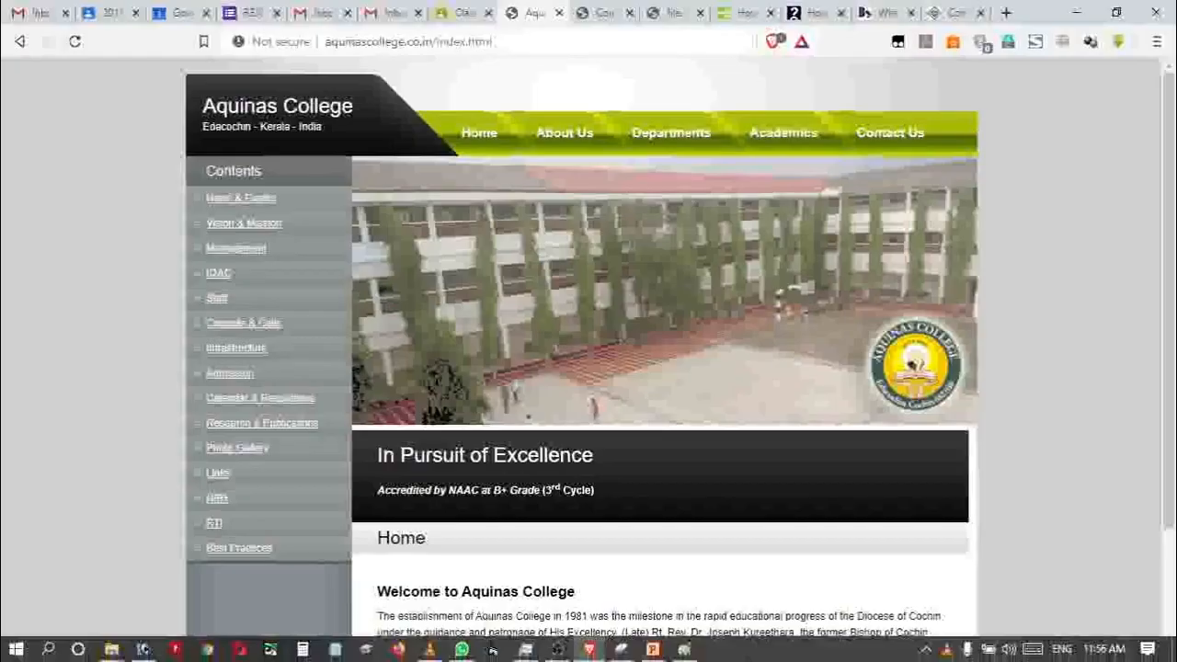
pyautogui.click(653, 651)
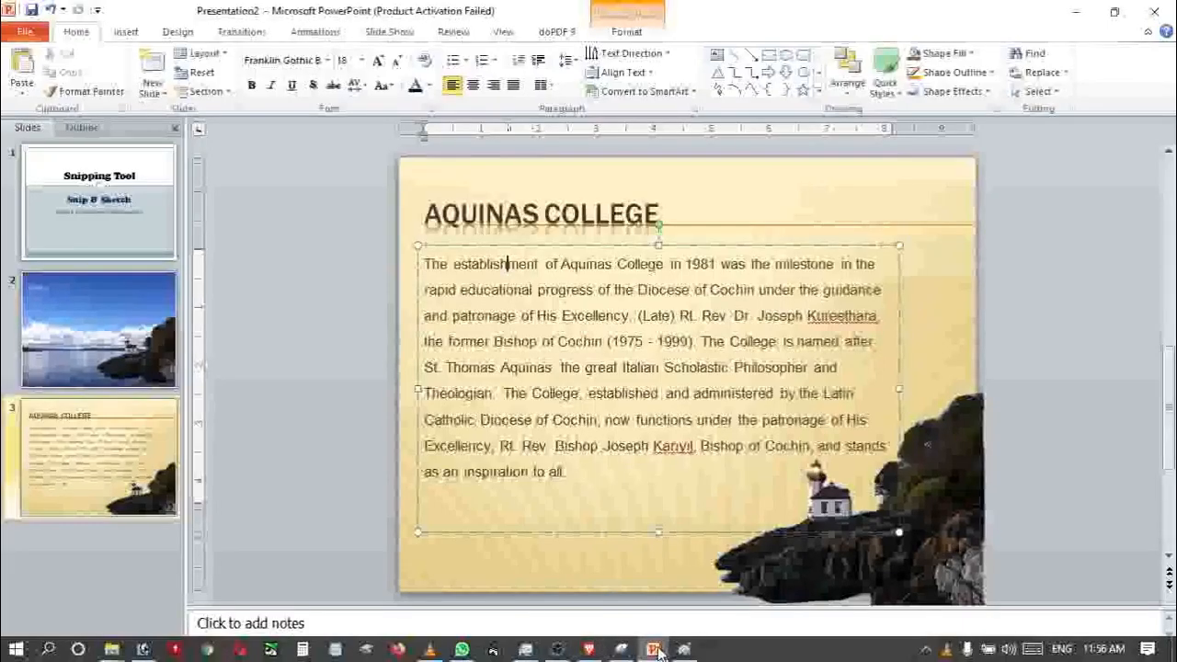
pyautogui.hotkey('ctrl', 'v')
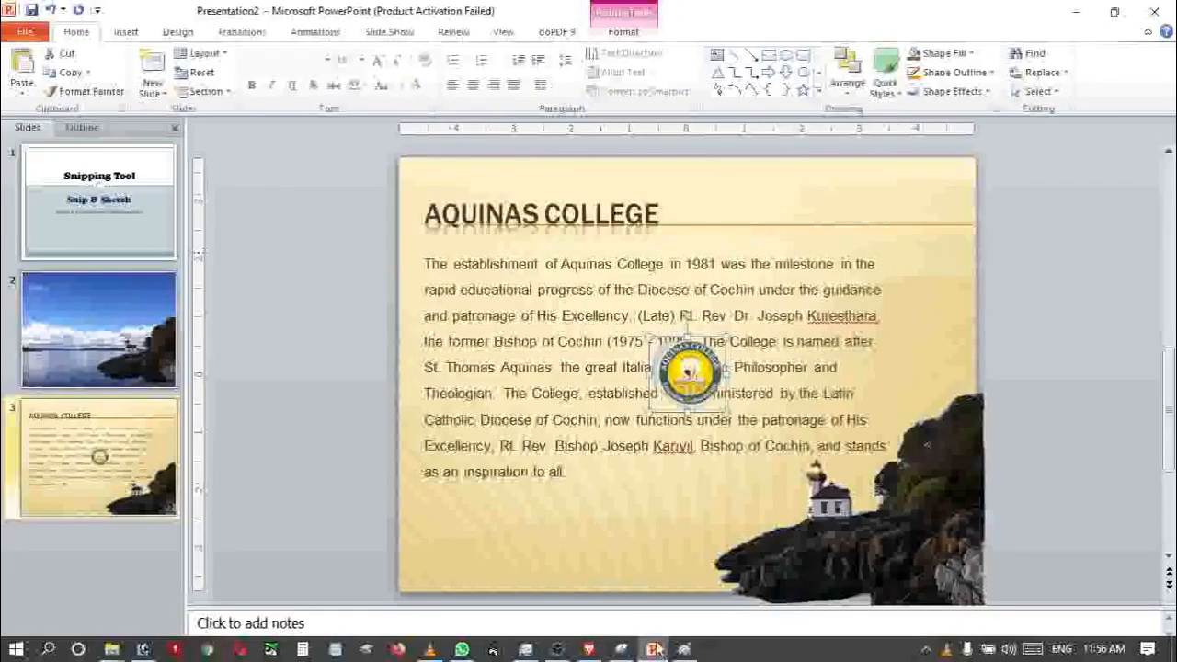
pyautogui.moveTo(711, 393); pyautogui.dragTo(805, 223)
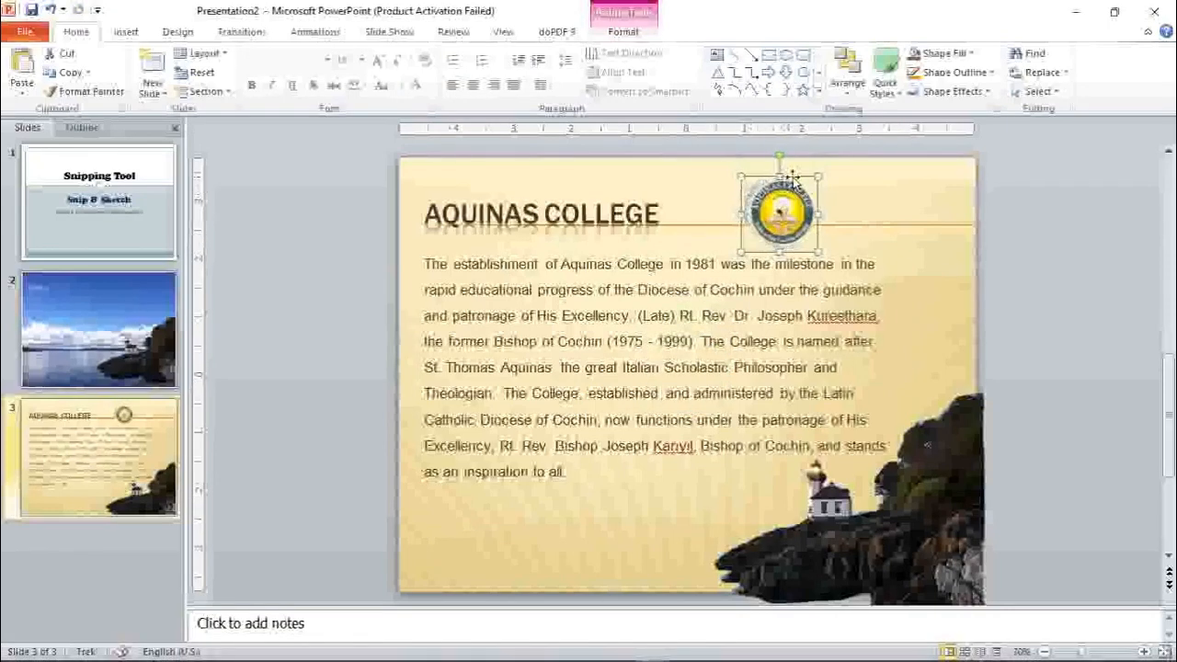
pyautogui.click(838, 223)
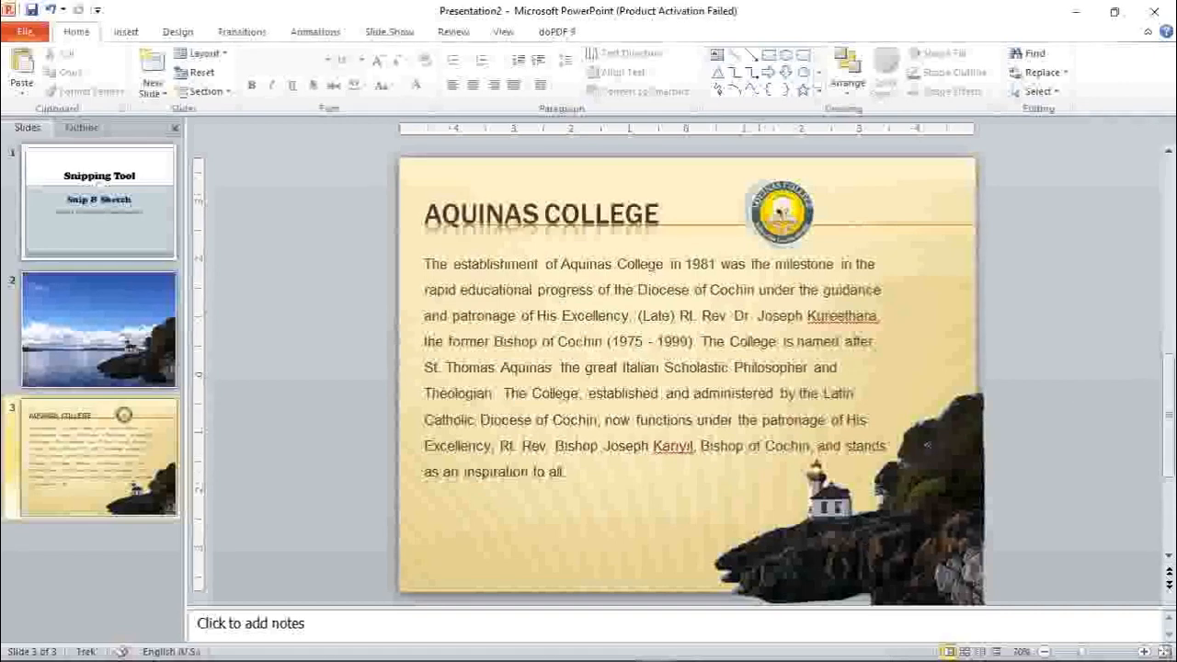
# - Return to the college website, open Snip & Sketch from the Snipping Tool and capture a new freeform snip of the logo
pyautogui.moveTo(493, 650)
pyautogui.click(588, 649)
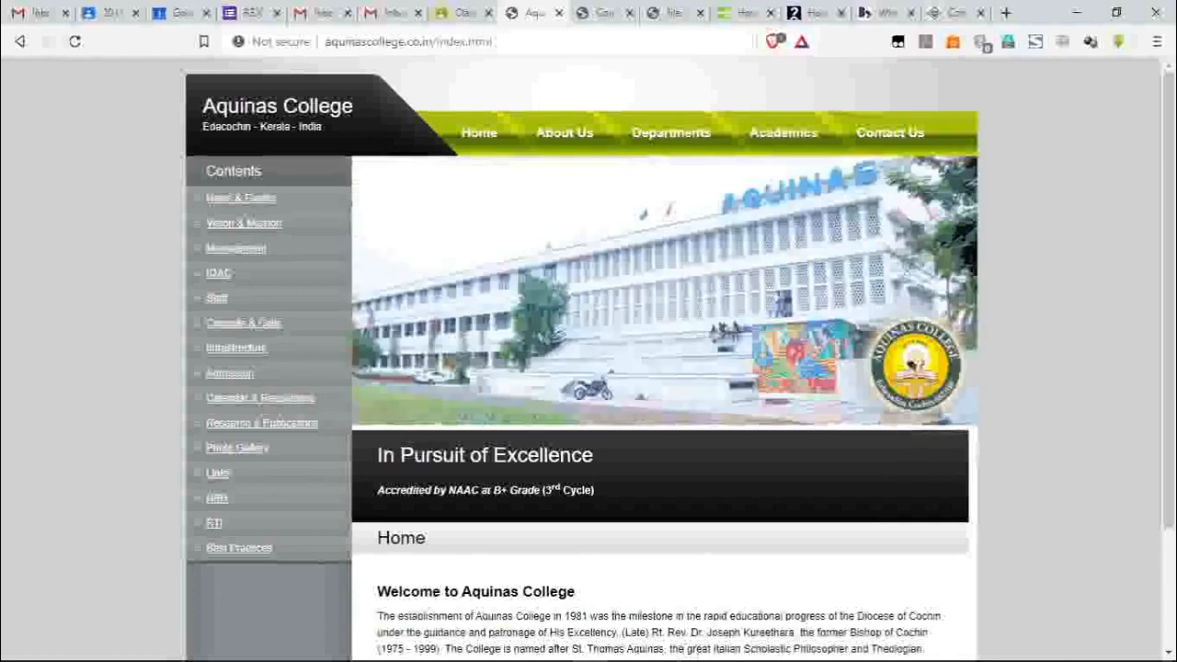
pyautogui.moveTo(664, 650)
pyautogui.click(622, 649)
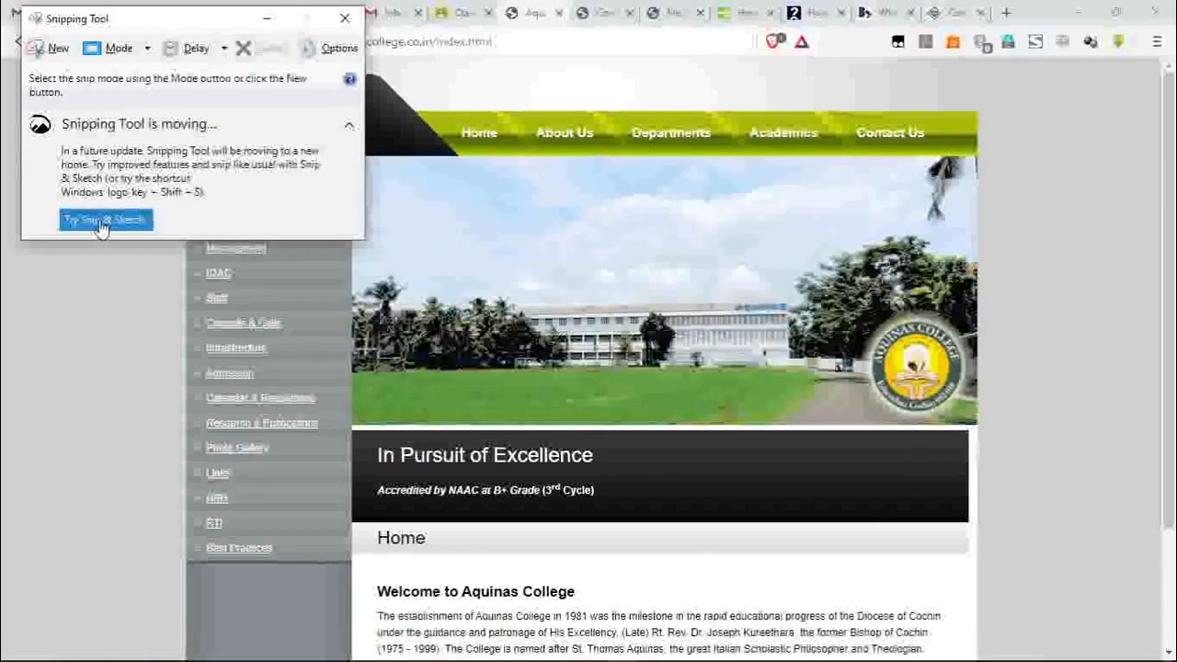
pyautogui.click(103, 221)
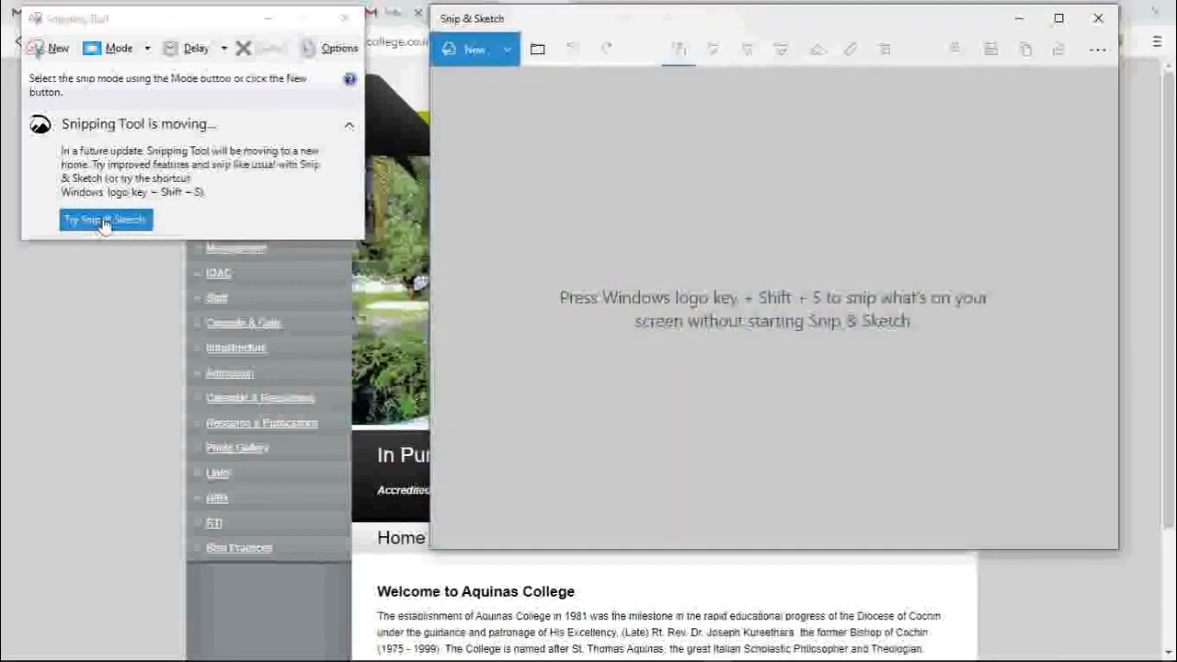
pyautogui.click(481, 50)
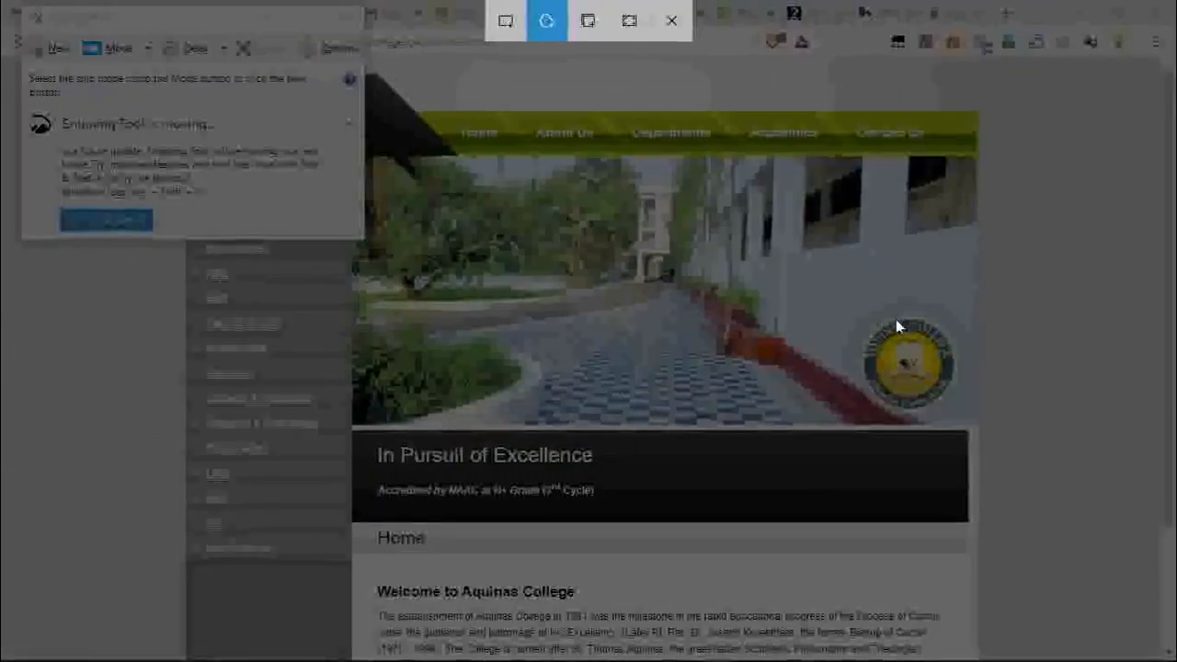
pyautogui.moveTo(884, 328)
pyautogui.mouseDown()
pyautogui.moveTo(916, 317)
pyautogui.moveTo(938, 331)
pyautogui.moveTo(952, 359)
pyautogui.moveTo(942, 403)
pyautogui.moveTo(872, 403)
pyautogui.moveTo(859, 350)
pyautogui.moveTo(883, 322)
pyautogui.moveTo(898, 331)
pyautogui.mouseUp()
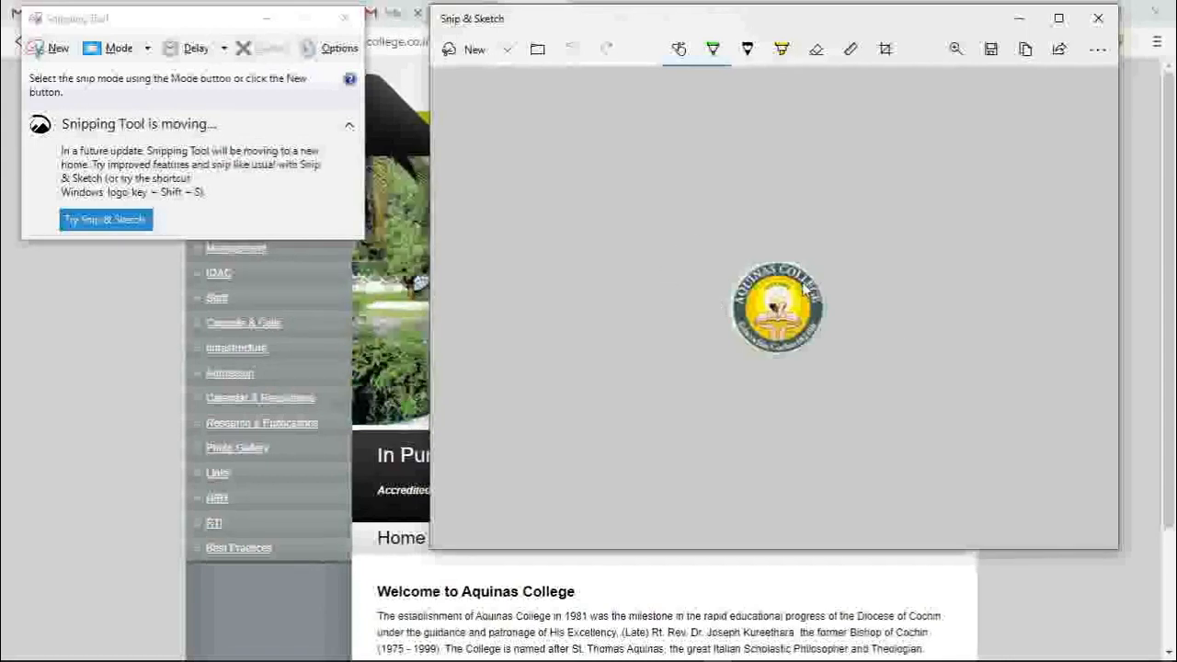
# - Save the logo snip to the Desktop in JPG format as Annotation 2020-05-02 121624.jpg
pyautogui.click(992, 49)
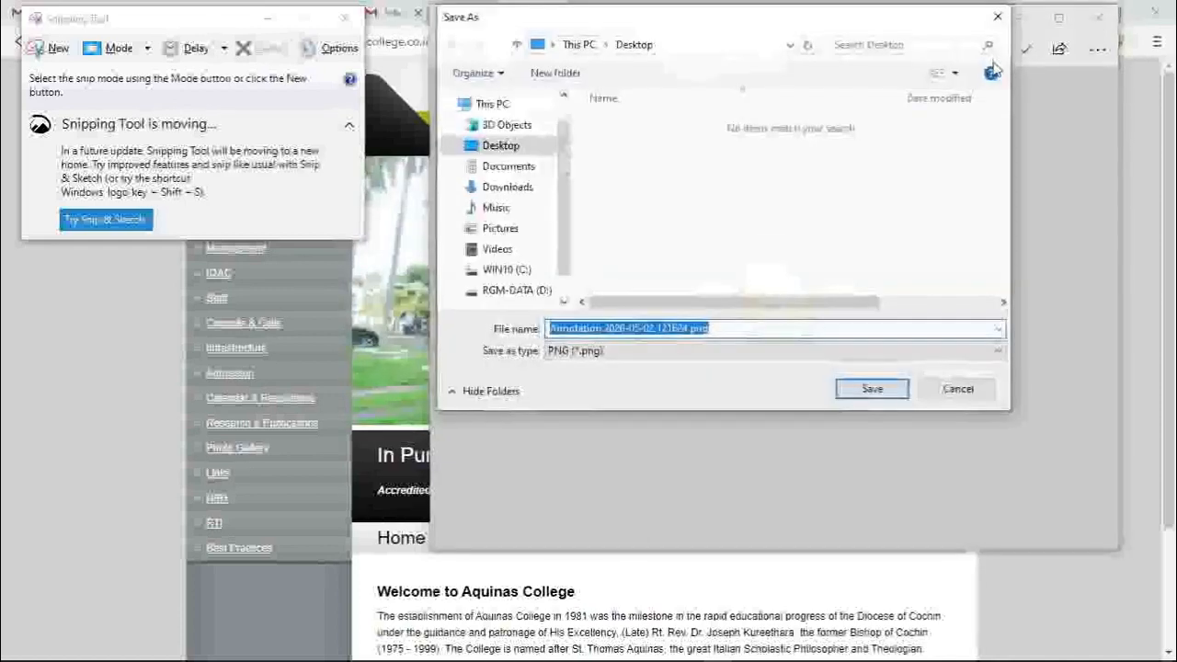
pyautogui.moveTo(760, 17); pyautogui.dragTo(378, 248)
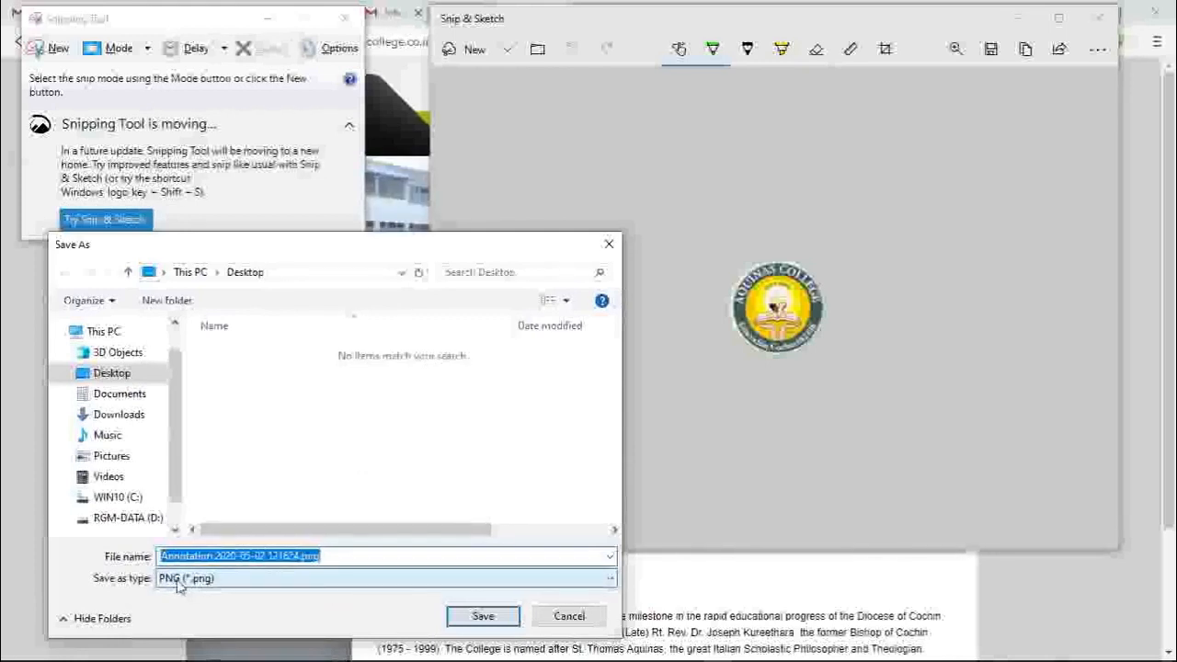
pyautogui.click(328, 582)
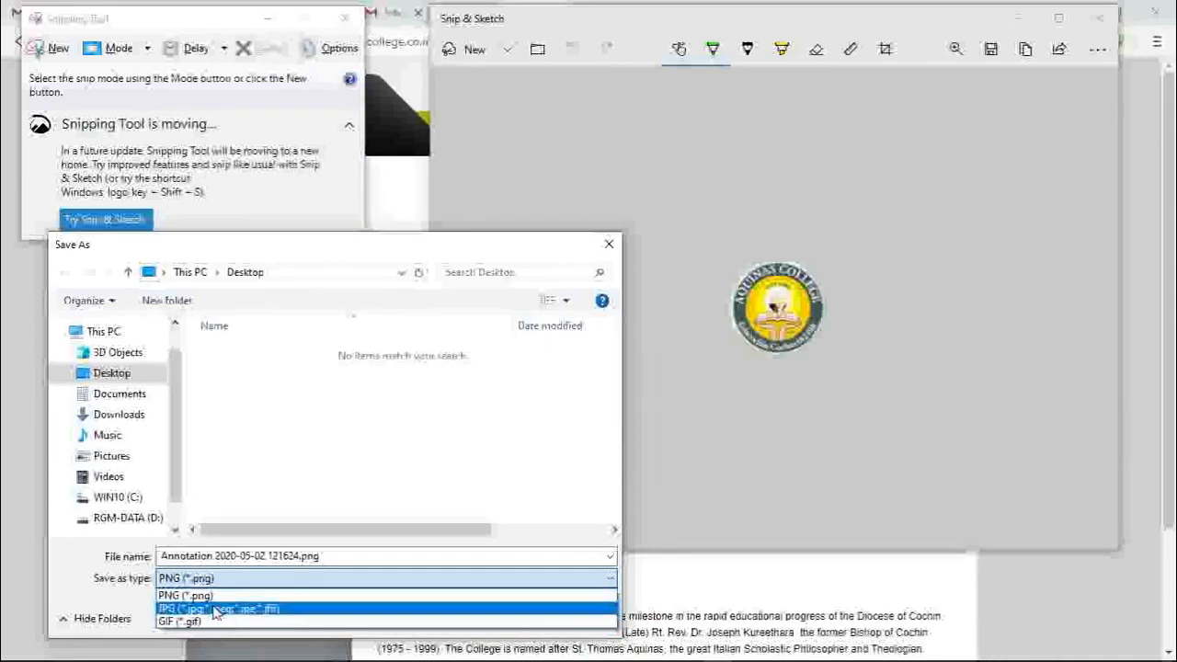
pyautogui.click(215, 610)
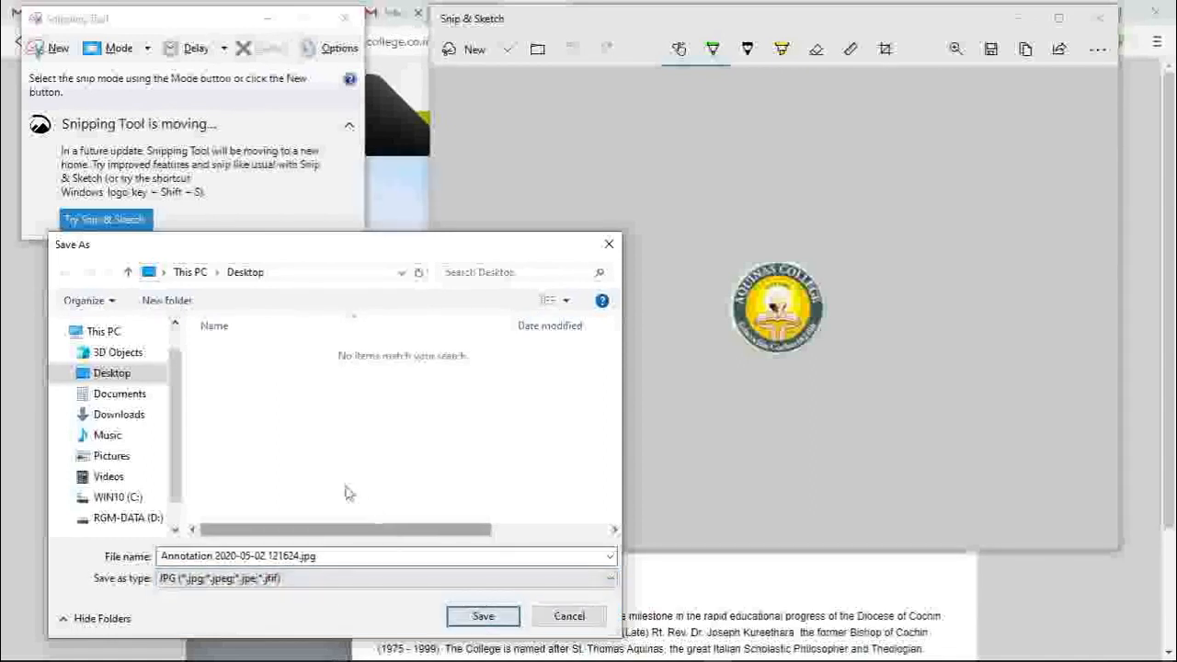
pyautogui.click(473, 617)
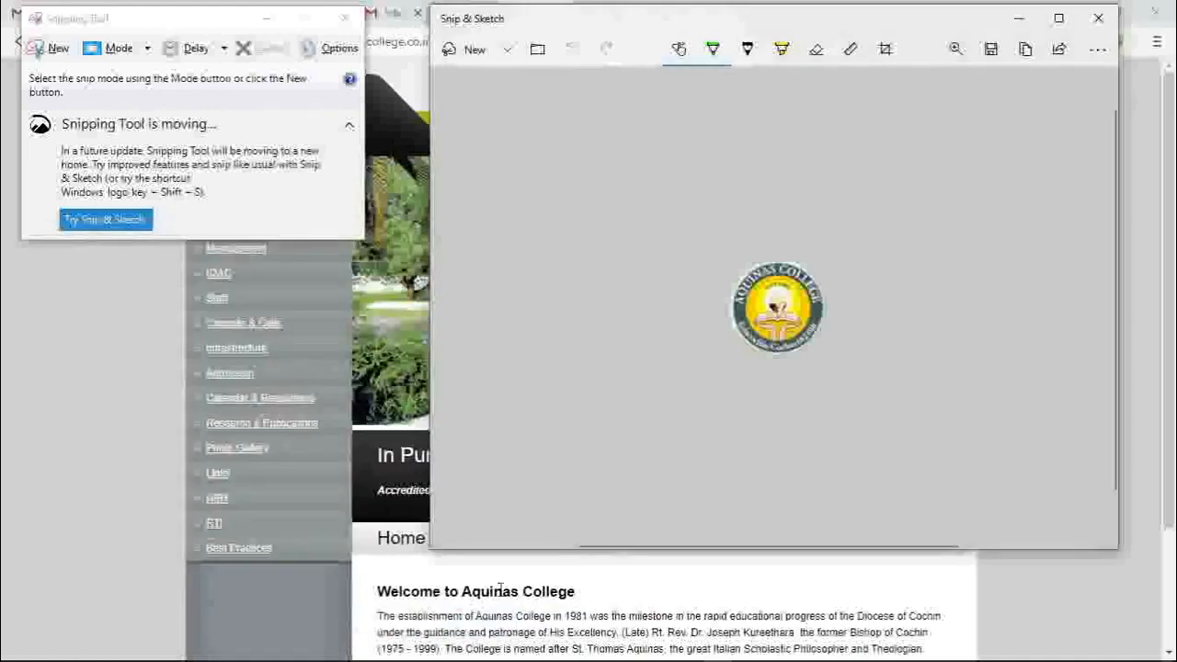
# - Save the logo snip to the Desktop again in PNG format and show the desktop
pyautogui.click(991, 49)
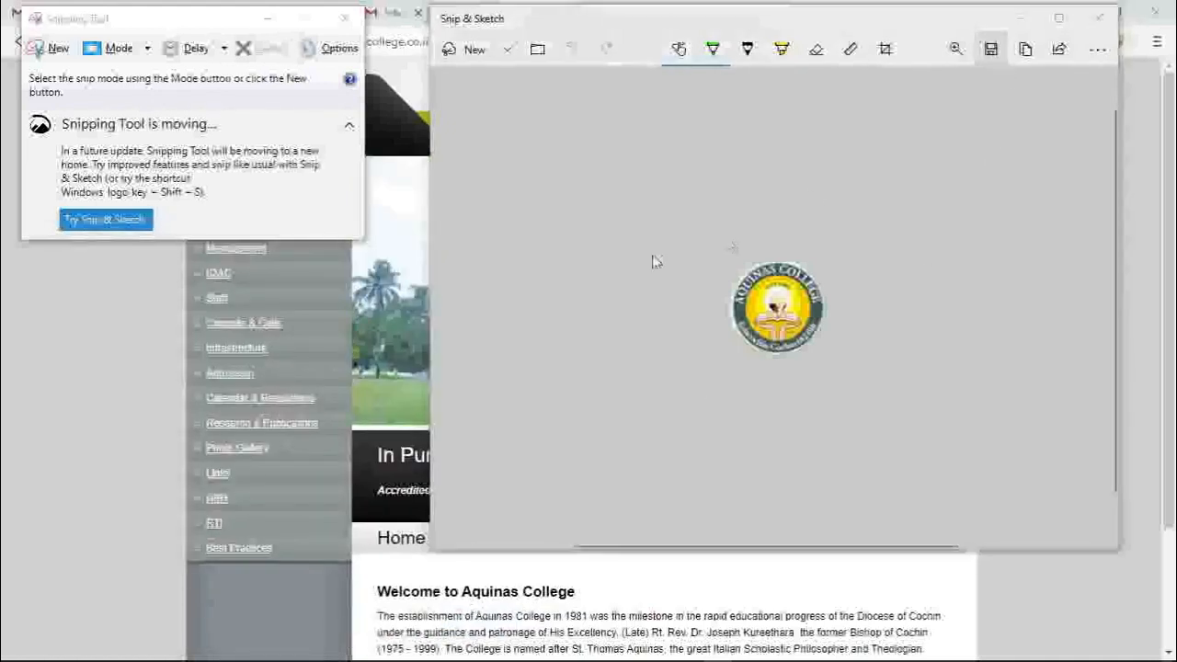
pyautogui.click(273, 582)
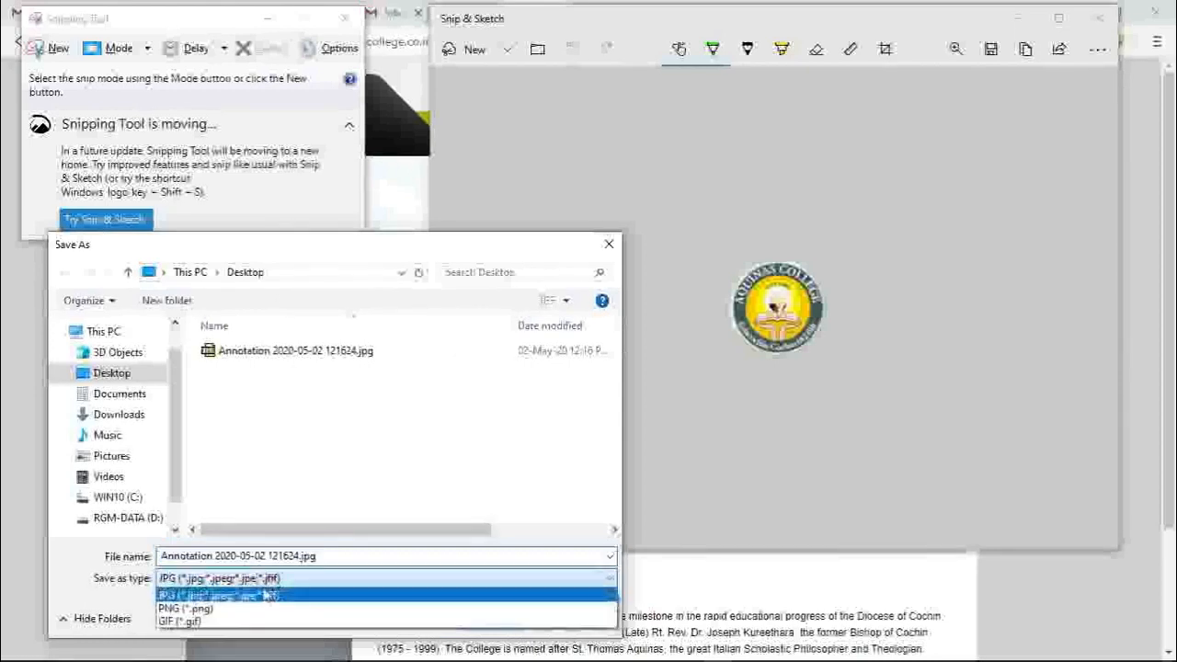
pyautogui.click(242, 607)
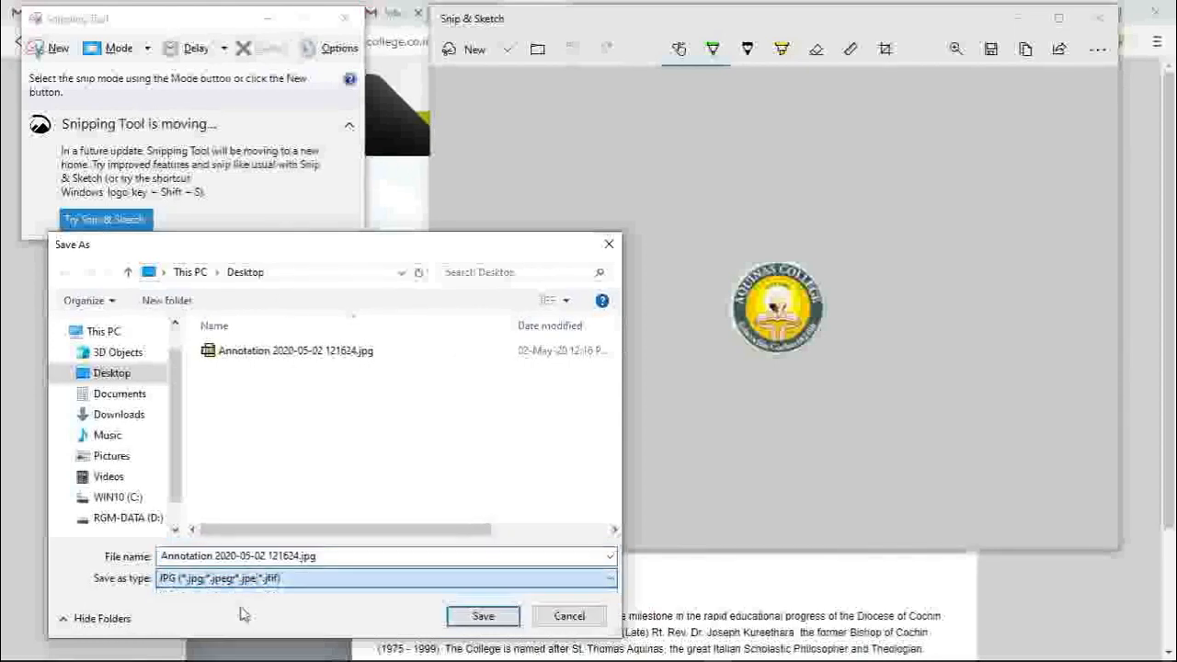
pyautogui.click(462, 619)
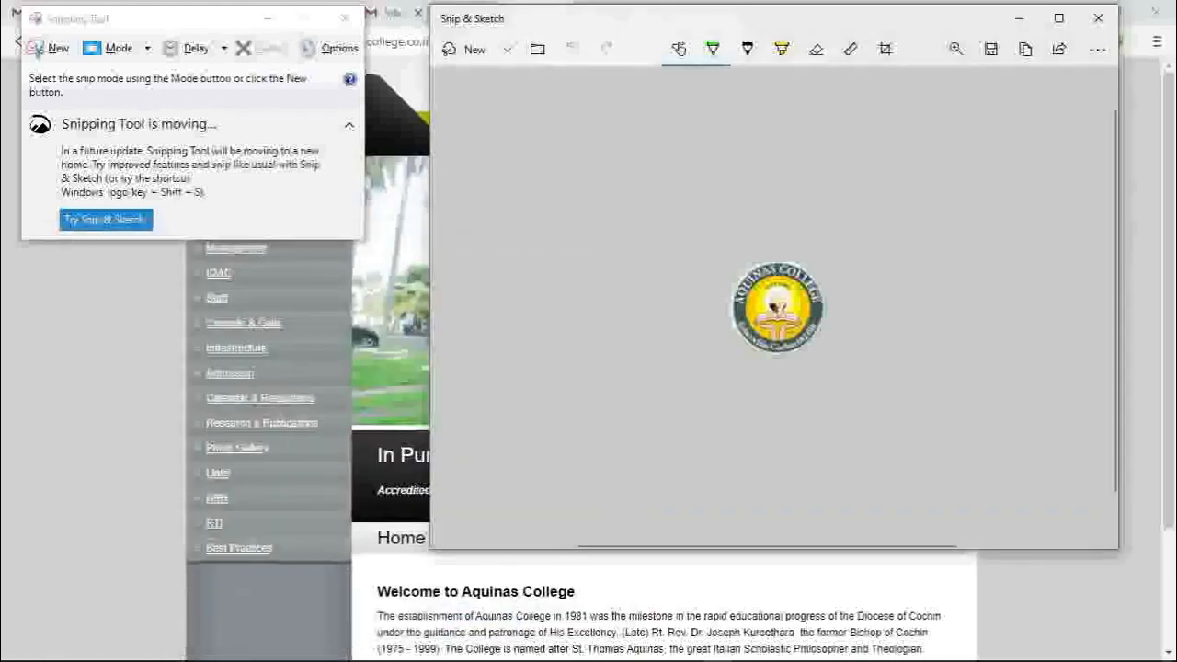
pyautogui.click(1173, 649)
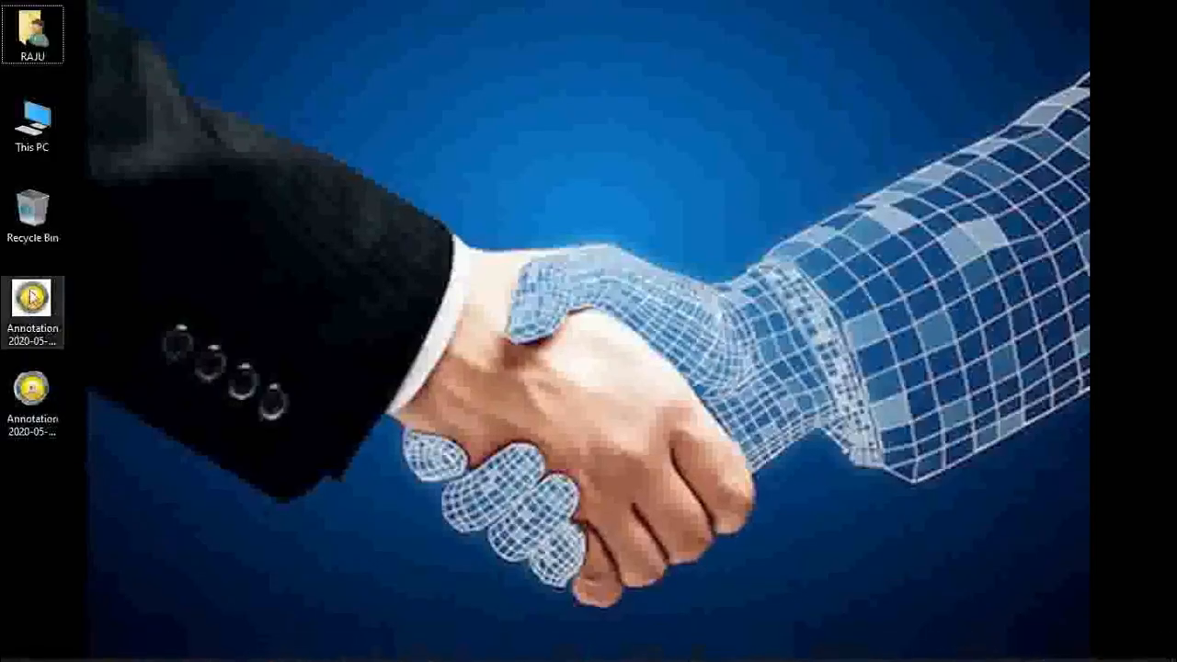